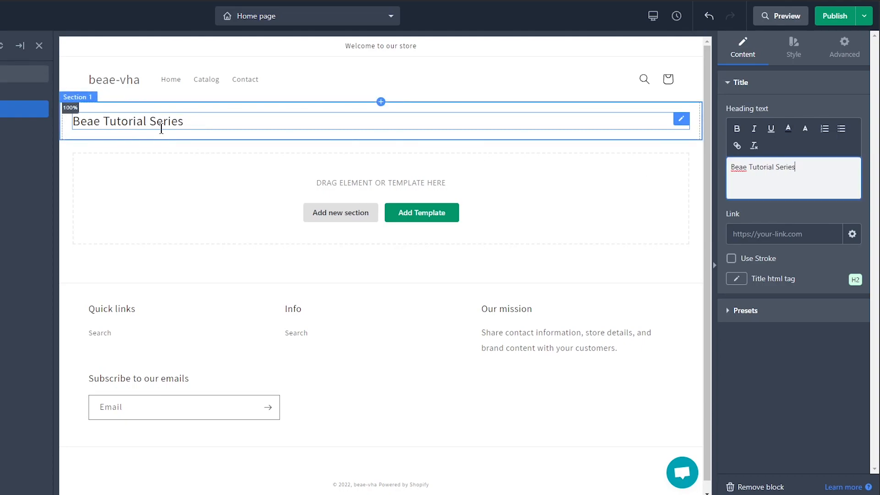
# - Make the heading text "Beae Tutorial Series" bold and underlined
pyautogui.moveTo(799, 168); pyautogui.dragTo(728, 177)
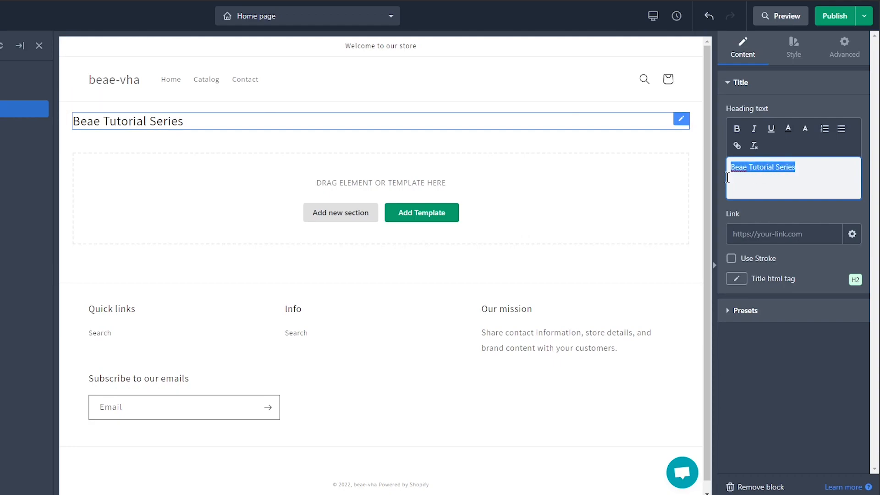
pyautogui.click(736, 128)
pyautogui.click(770, 129)
pyautogui.click(783, 167)
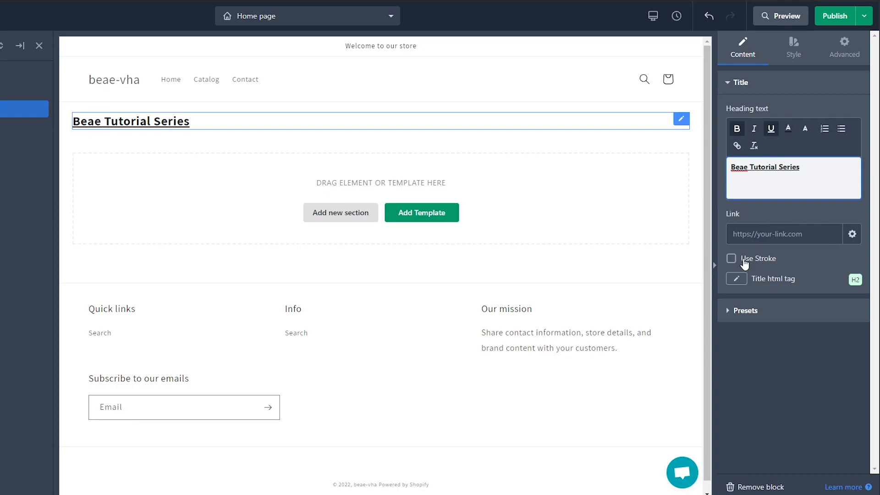
# - Center-align the heading and set its text color to light gray
pyautogui.click(787, 52)
pyautogui.click(738, 110)
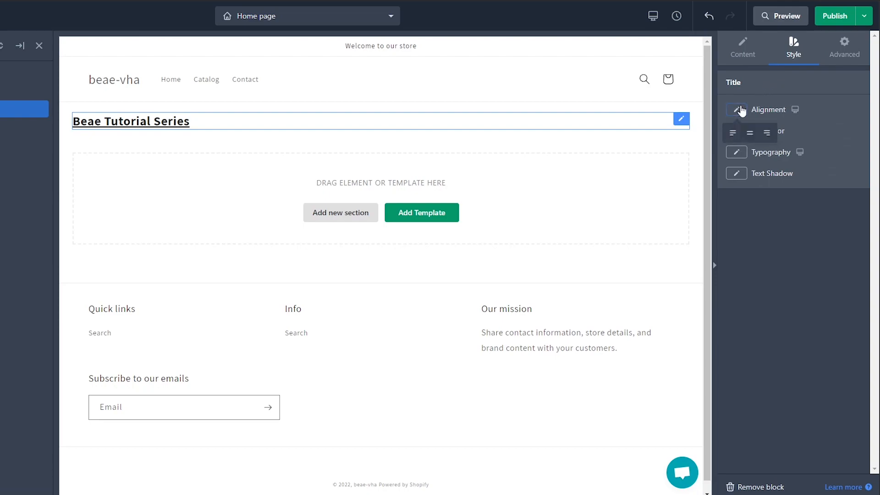
pyautogui.click(749, 132)
pyautogui.click(738, 133)
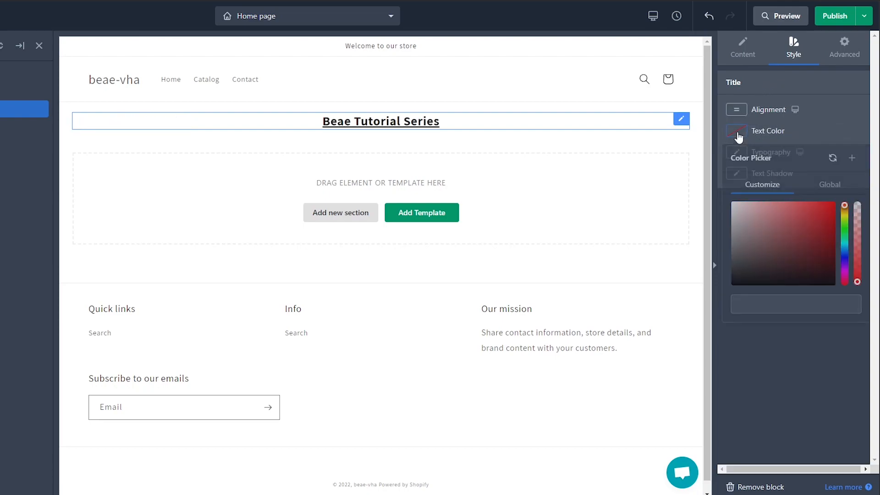
pyautogui.click(745, 211)
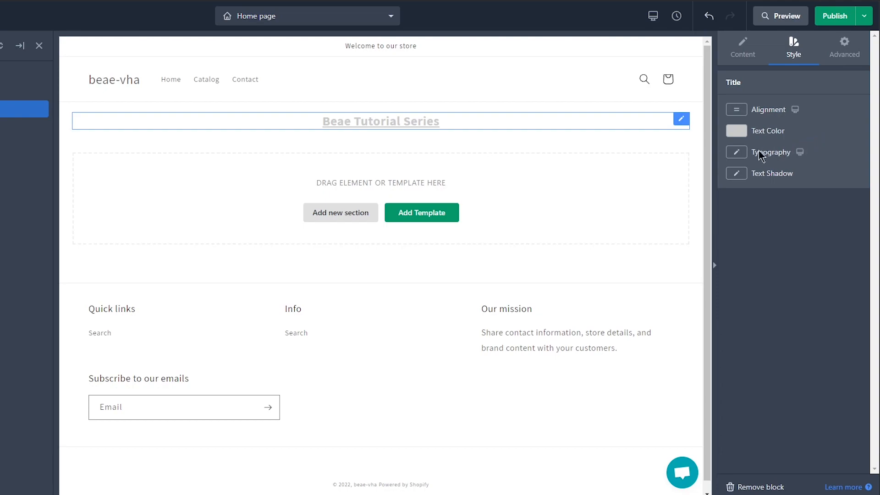
# - Set the heading's font family to Rubik from Google Fonts
pyautogui.click(736, 152)
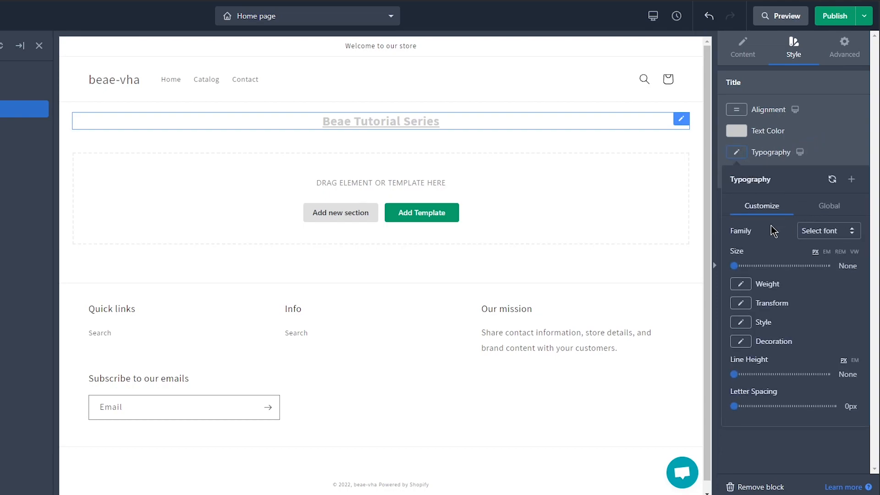
pyautogui.click(823, 235)
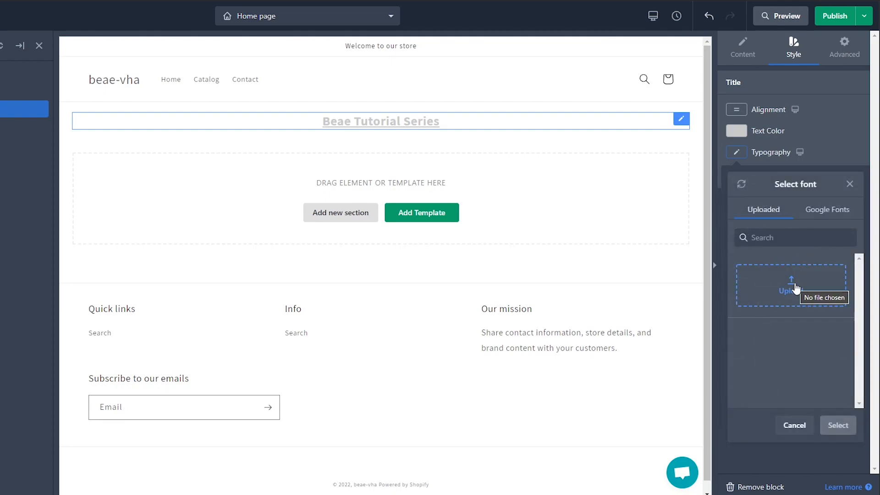
pyautogui.click(826, 217)
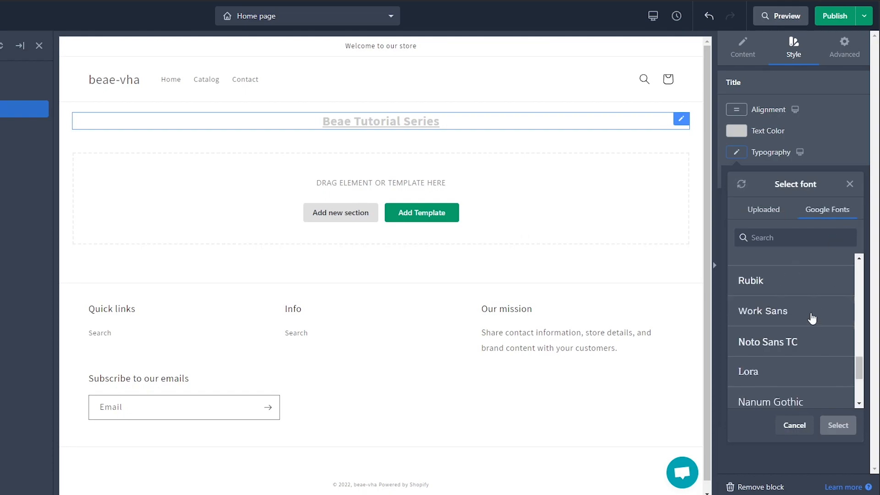
pyautogui.click(755, 281)
pyautogui.click(836, 425)
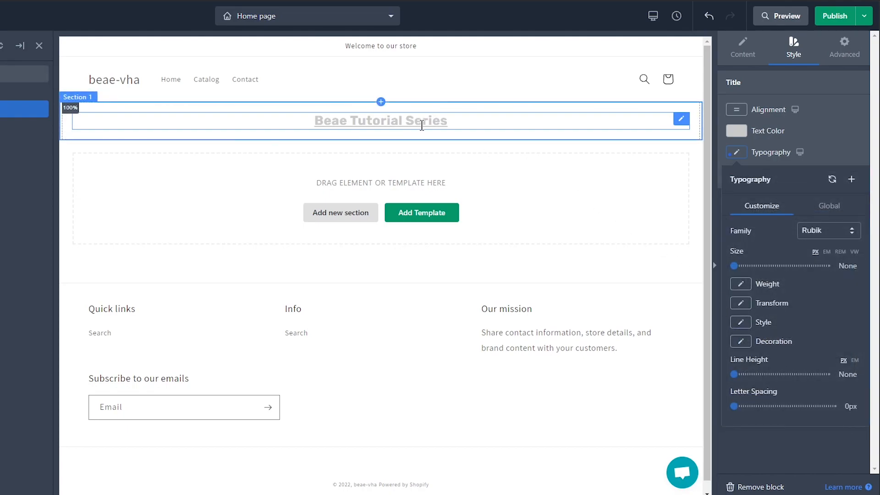
# - Set the heading's font size to 76px and its weight to 600
pyautogui.moveTo(732, 264); pyautogui.dragTo(769, 265)
pyautogui.click(740, 284)
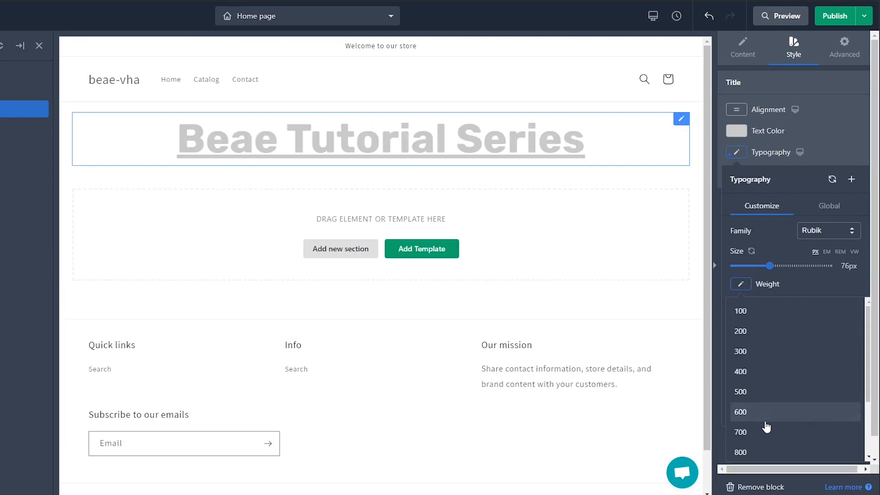
pyautogui.scroll(-2, 765, 426)
pyautogui.click(755, 335)
# - Transform the heading to uppercase and increase its line height and letter spacing
pyautogui.click(741, 303)
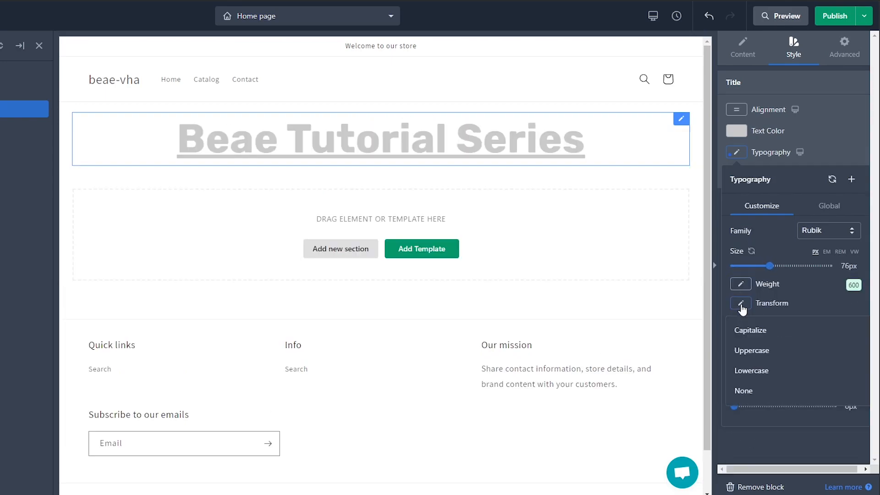
pyautogui.click(753, 357)
pyautogui.click(740, 375)
pyautogui.moveTo(741, 374); pyautogui.dragTo(789, 375)
pyautogui.moveTo(735, 406); pyautogui.dragTo(807, 405)
pyautogui.click(795, 231)
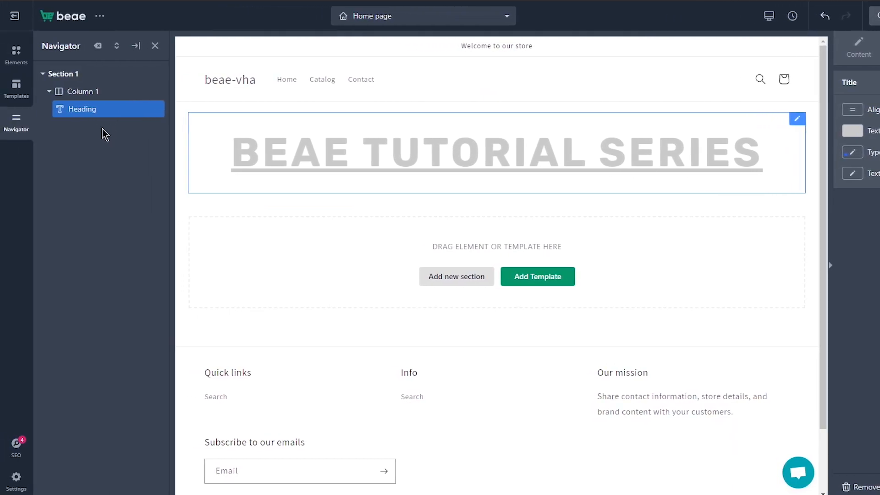
# - Give Section 1 a video background using the copied YouTube link
pyautogui.click(93, 73)
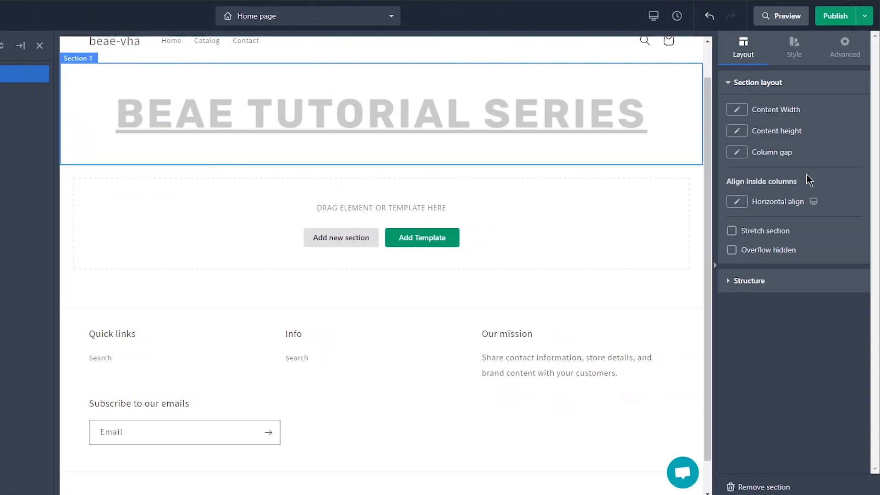
pyautogui.click(786, 50)
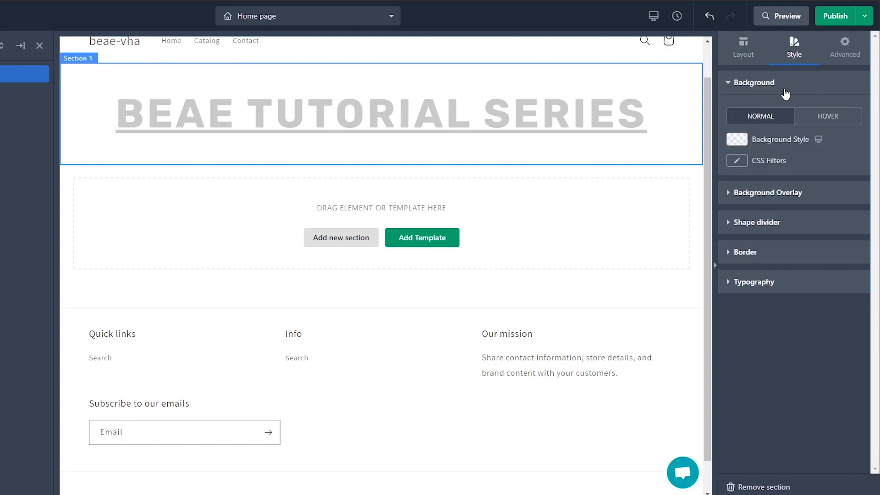
pyautogui.click(737, 140)
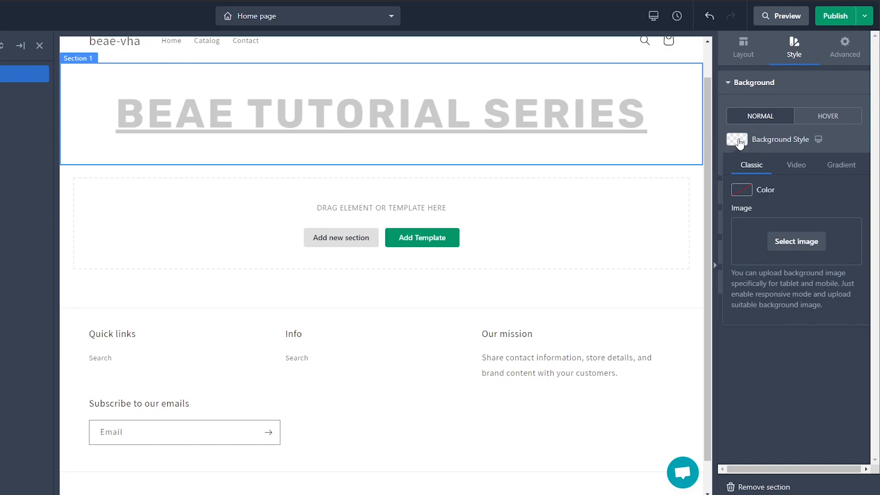
pyautogui.click(801, 168)
pyautogui.click(775, 211)
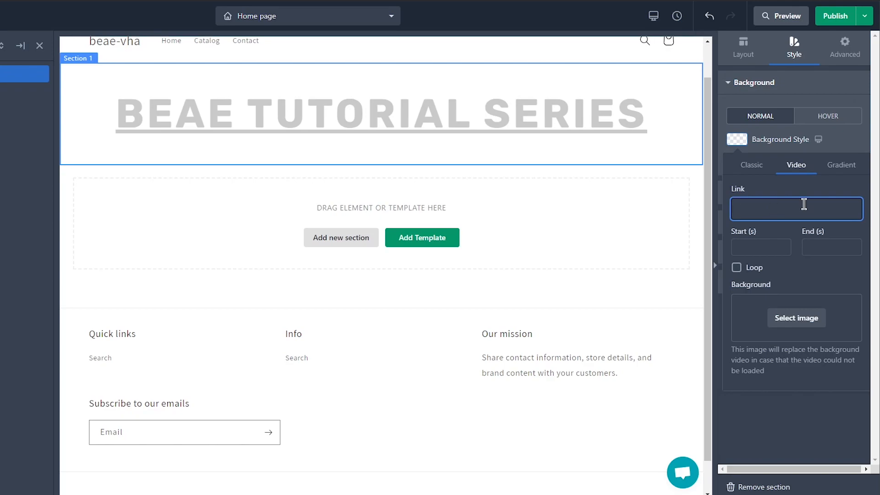
pyautogui.hotkey('ctrl', 'v')
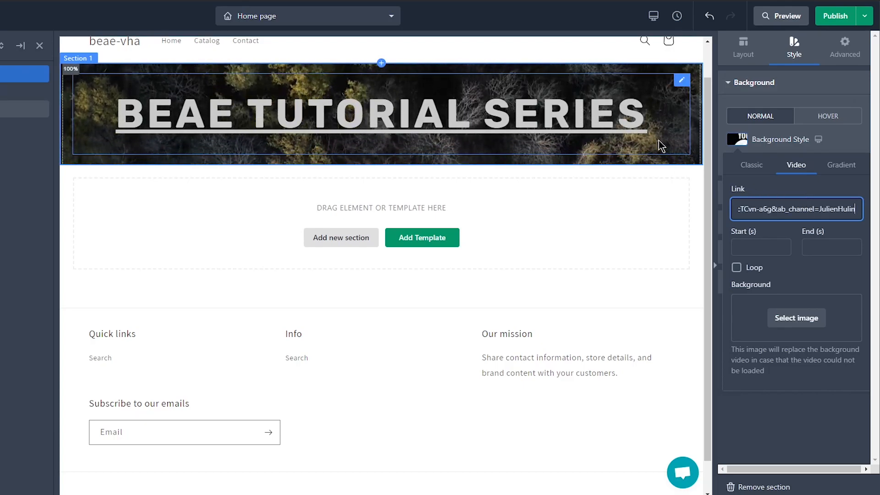
# - Set the background video to start at 30 s and end at 50 s, with looping enabled
pyautogui.click(757, 247)
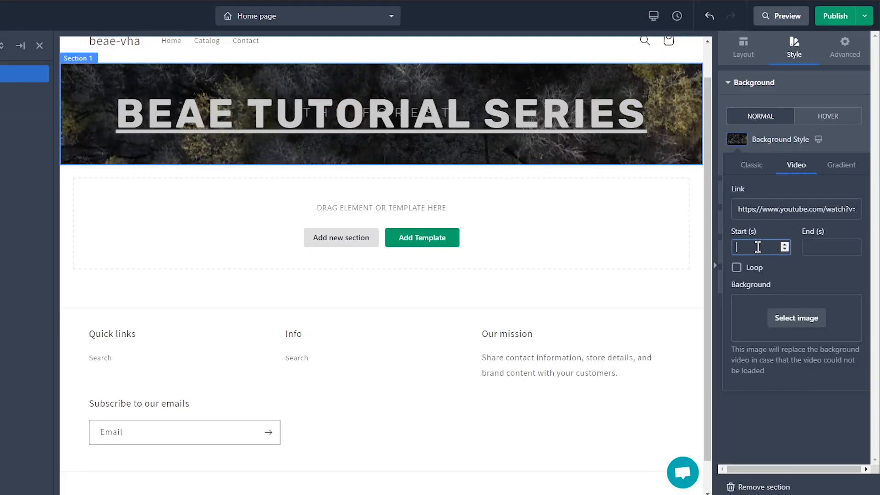
pyautogui.write('30')
pyautogui.click(787, 266)
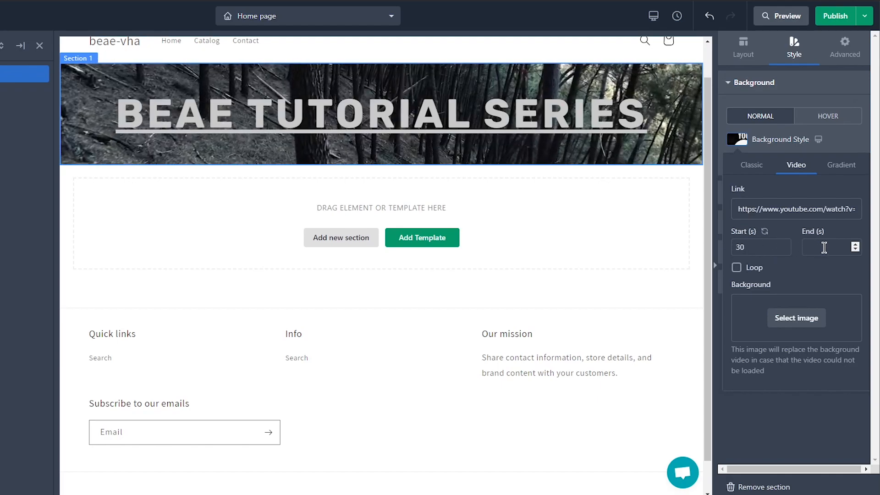
pyautogui.click(824, 247)
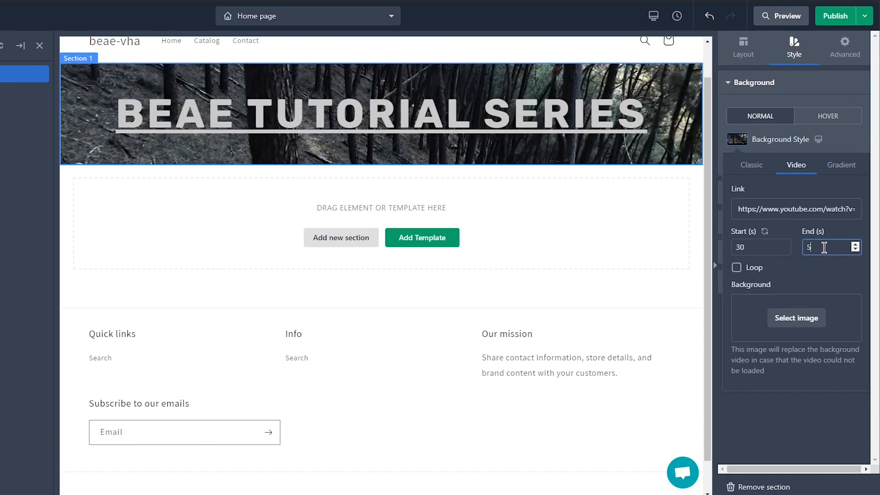
pyautogui.write('50')
pyautogui.click(809, 274)
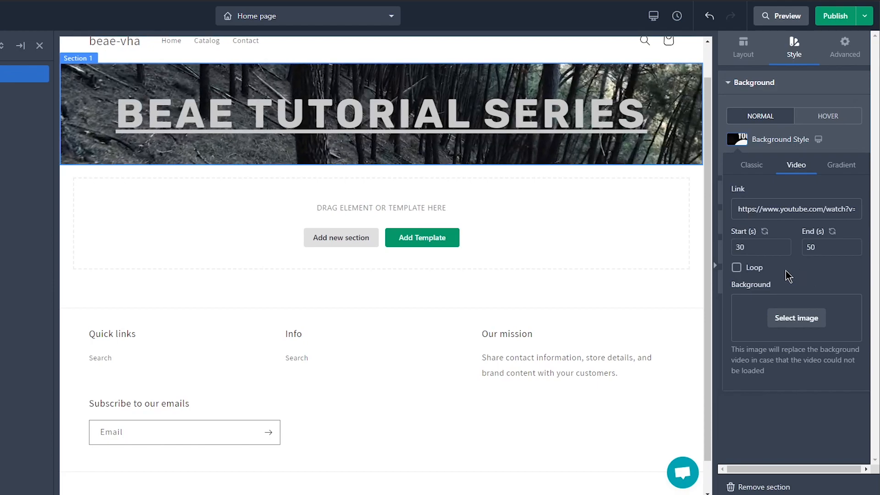
pyautogui.click(736, 268)
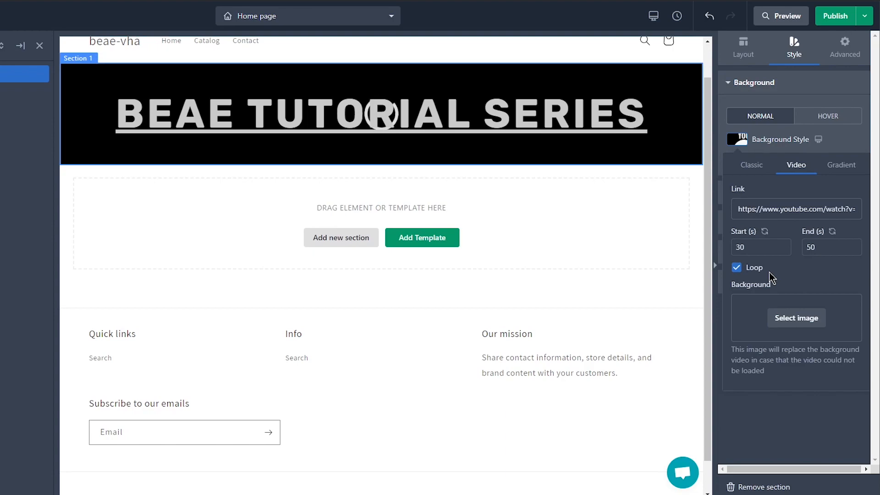
# - Choose the free image of the small black and white bird with yellow breast as the video's fallback background
pyautogui.click(779, 321)
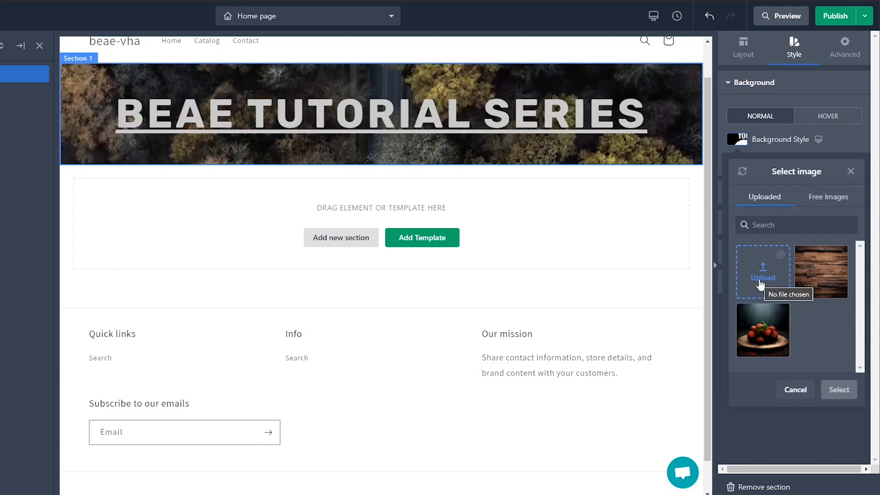
pyautogui.click(830, 198)
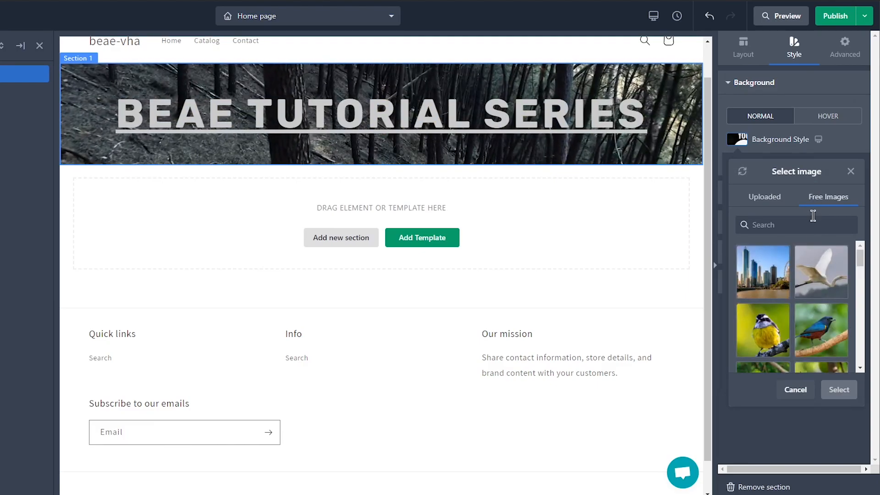
pyautogui.click(770, 338)
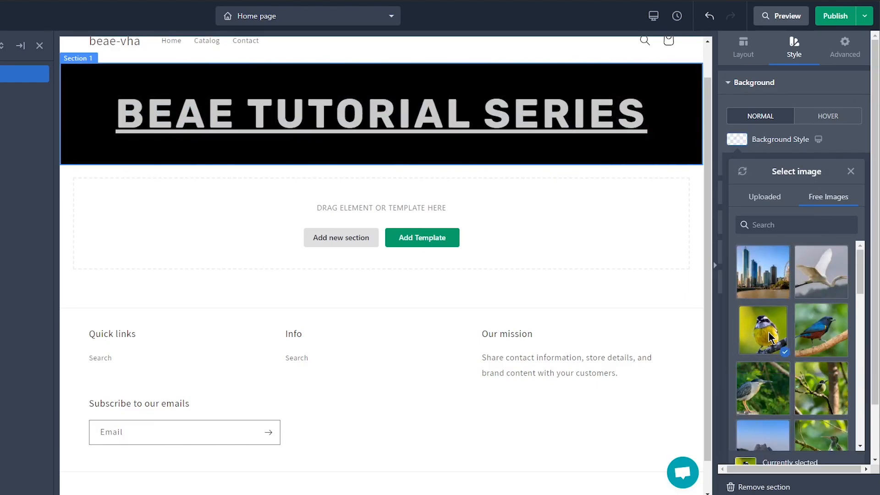
pyautogui.scroll(-2, 877, 300)
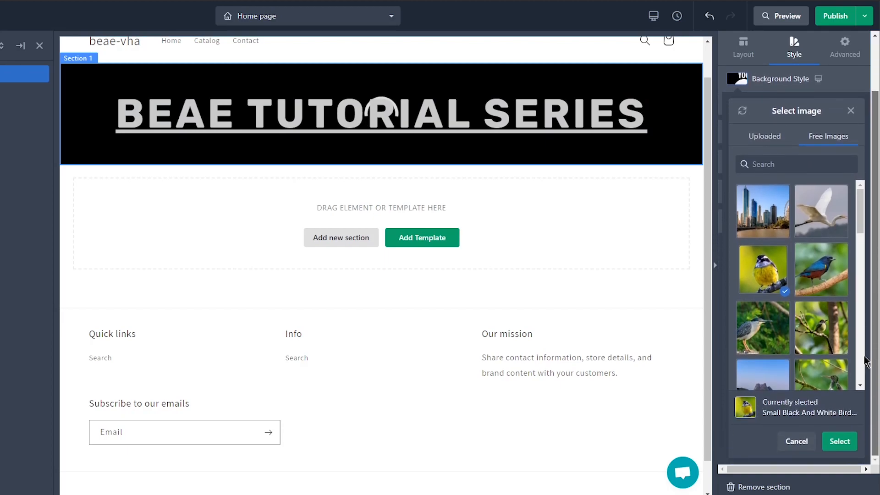
pyautogui.click(840, 441)
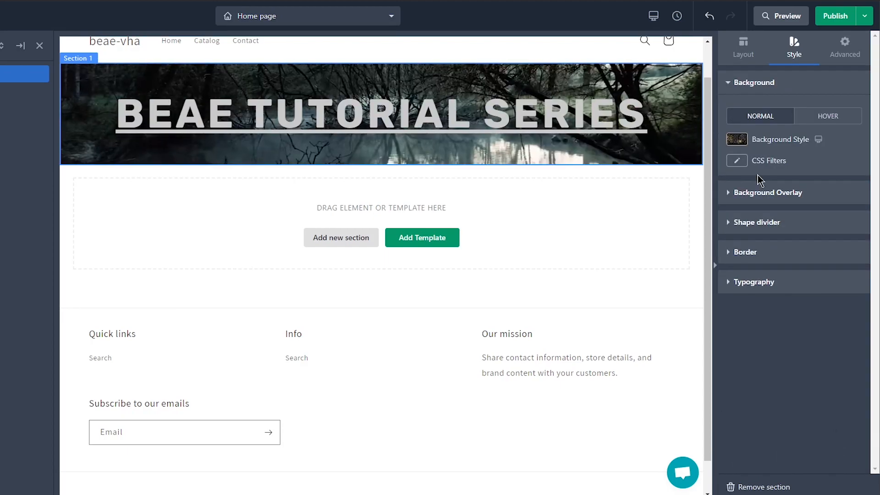
# - Try out the CSS filters on the section background, adjusting blur, brightness, contrast and saturation, with hue at 87deg
pyautogui.click(737, 161)
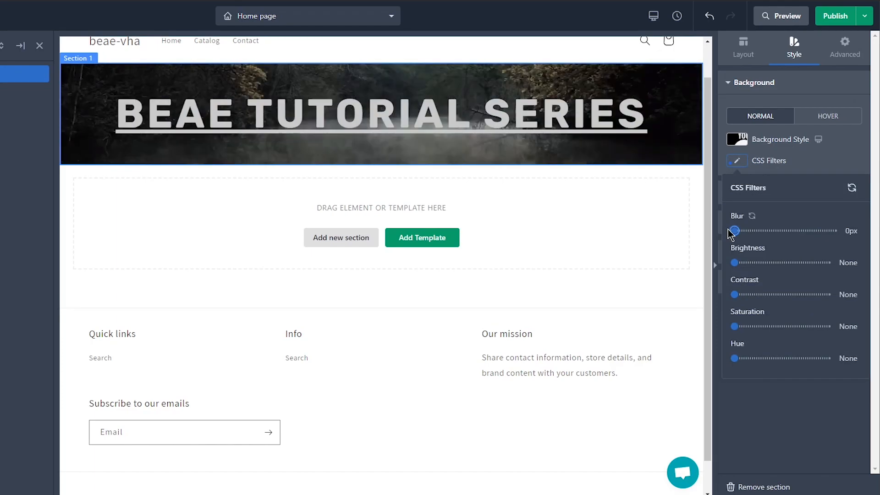
pyautogui.moveTo(734, 232); pyautogui.dragTo(751, 232)
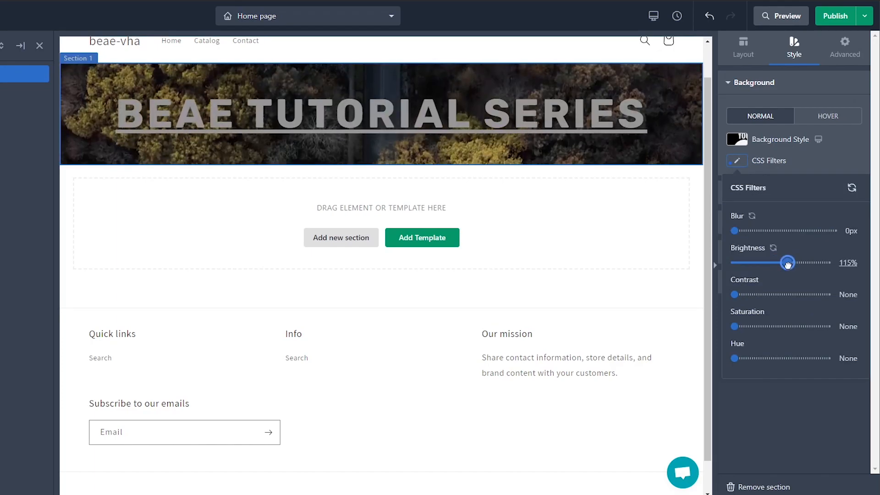
pyautogui.moveTo(787, 262); pyautogui.dragTo(810, 263)
pyautogui.moveTo(734, 294); pyautogui.dragTo(794, 294)
pyautogui.moveTo(734, 326); pyautogui.dragTo(804, 326)
pyautogui.moveTo(734, 358); pyautogui.dragTo(756, 358)
# - Reset the blur, brightness, contrast, saturation and hue filters of the section background
pyautogui.click(752, 216)
pyautogui.click(771, 248)
pyautogui.click(767, 280)
pyautogui.click(772, 312)
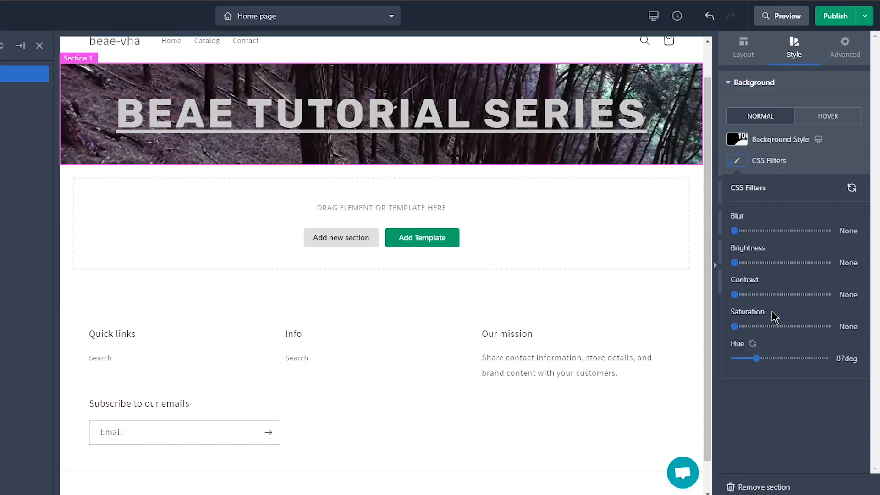
pyautogui.click(752, 344)
pyautogui.click(806, 177)
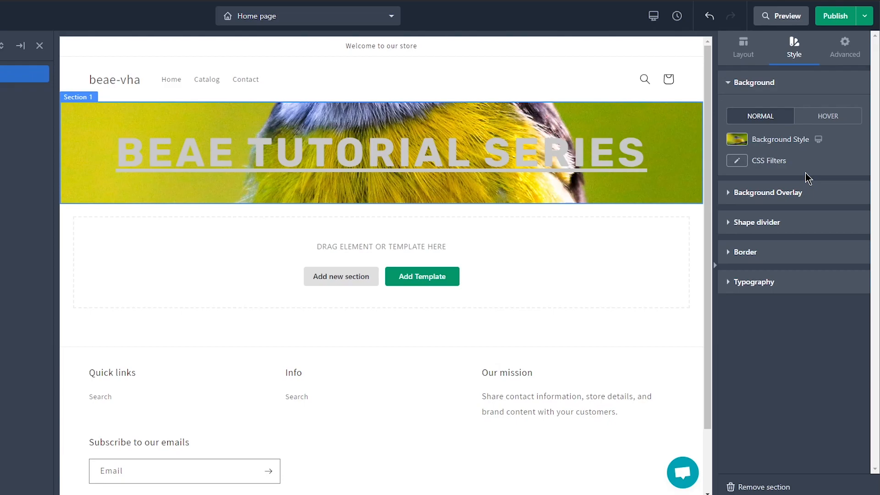
# - Use the copied YouTube link as the video background for the section's hover state
pyautogui.click(836, 117)
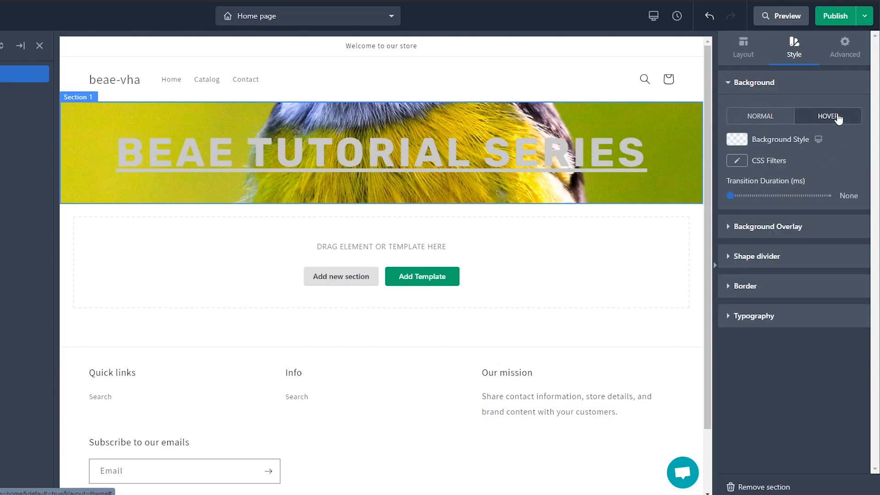
pyautogui.click(733, 144)
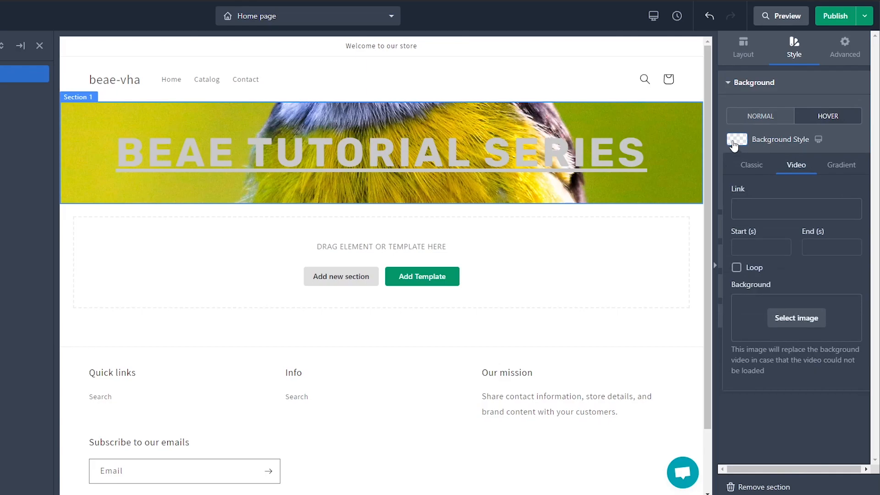
pyautogui.click(776, 210)
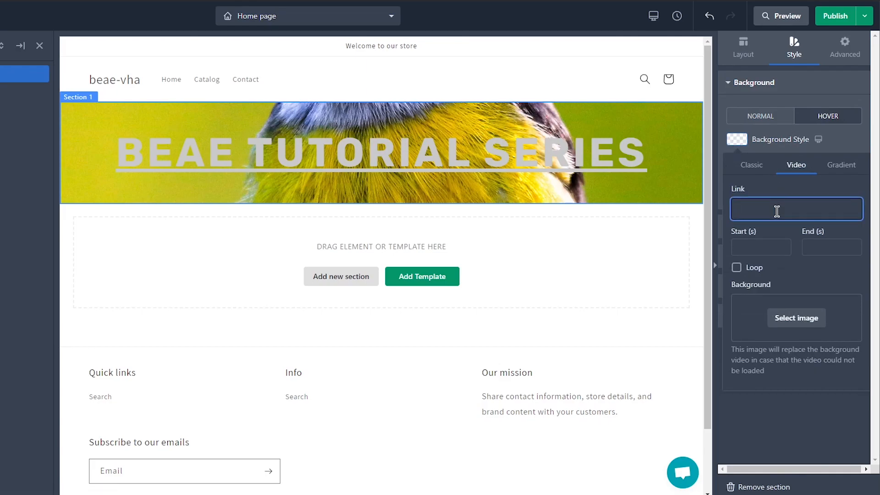
pyautogui.hotkey('ctrl', 'v')
# - Set the hover background video to start at 30 s and end at 50 s, with looping enabled
pyautogui.click(771, 243)
pyautogui.write('30')
pyautogui.click(823, 247)
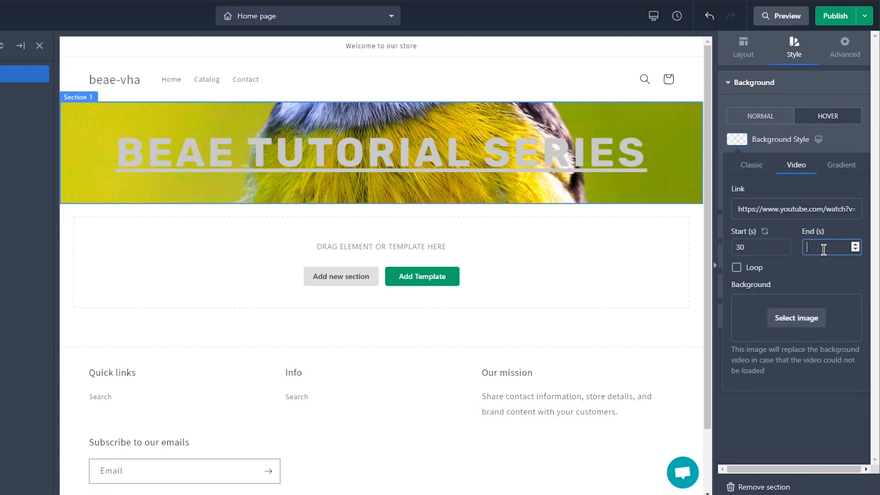
pyautogui.write('50')
pyautogui.click(728, 274)
pyautogui.click(736, 267)
pyautogui.click(659, 284)
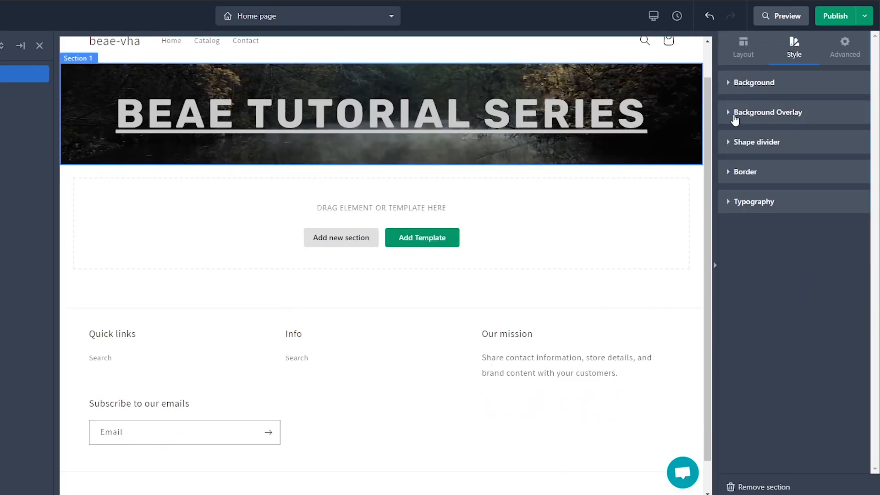
# - Use the uploaded wood flooring image as the section's normal background overlay
pyautogui.click(735, 117)
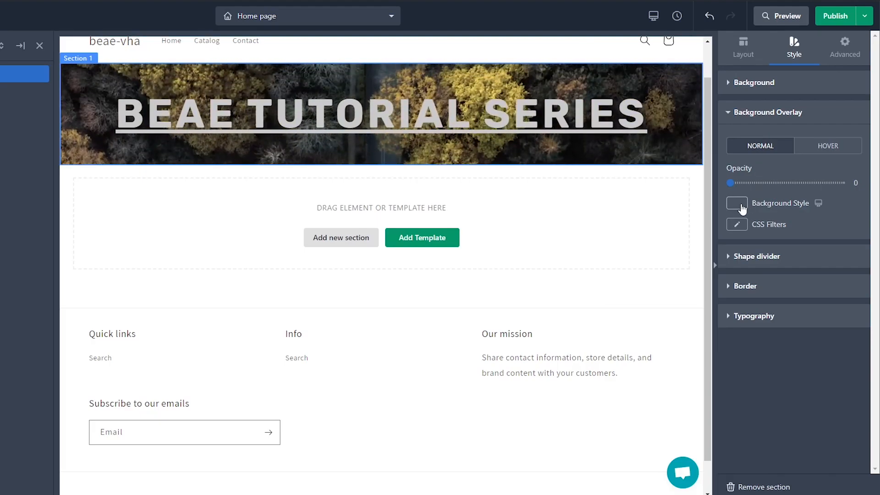
pyautogui.click(736, 203)
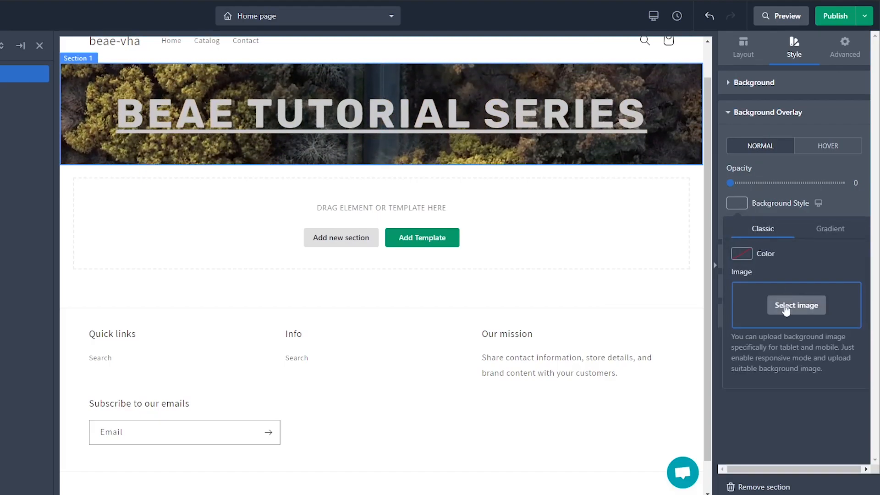
pyautogui.click(784, 305)
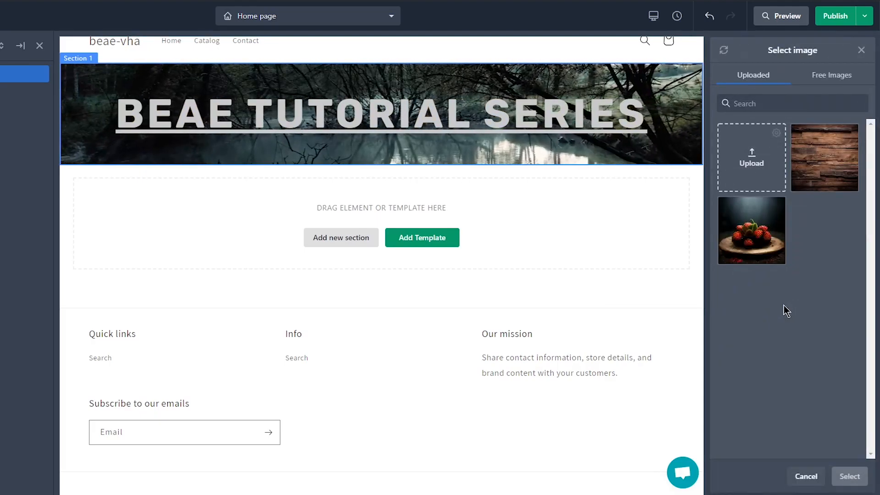
pyautogui.click(819, 181)
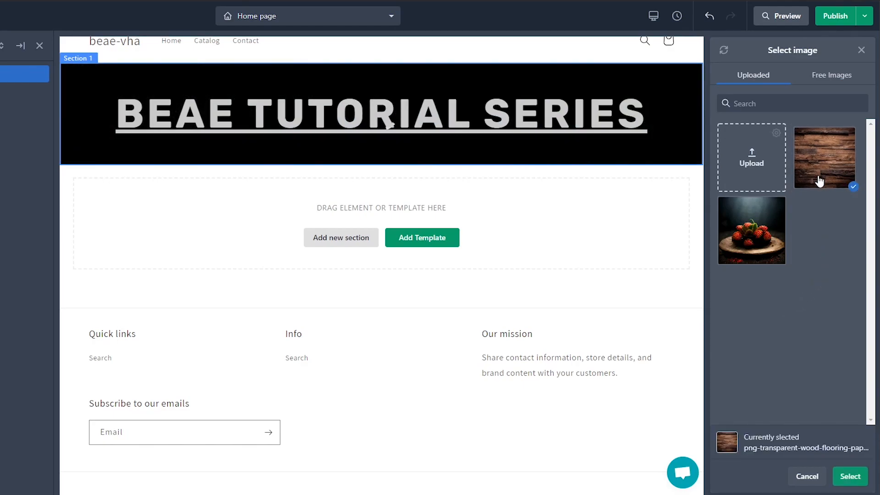
pyautogui.click(849, 476)
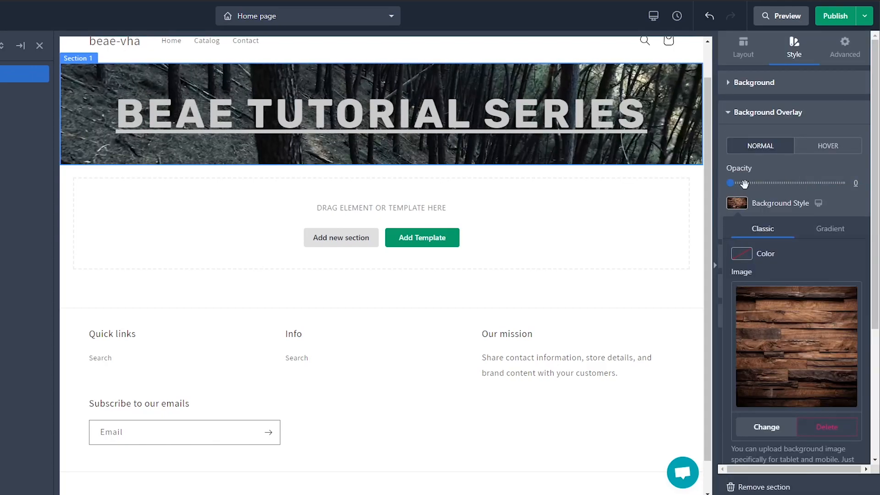
# - Set the wood overlay's opacity to 0.25 and its CSS blur filter to about 3.1px
pyautogui.moveTo(733, 183); pyautogui.dragTo(797, 183)
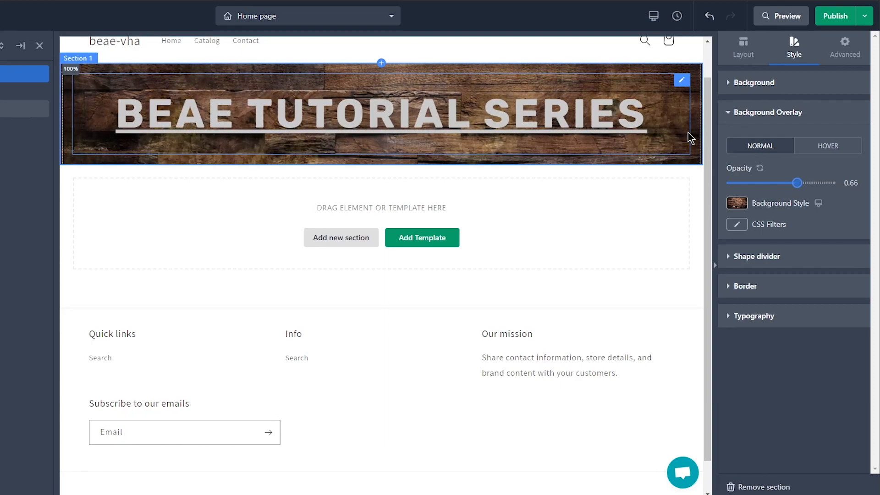
pyautogui.moveTo(797, 182); pyautogui.dragTo(755, 183)
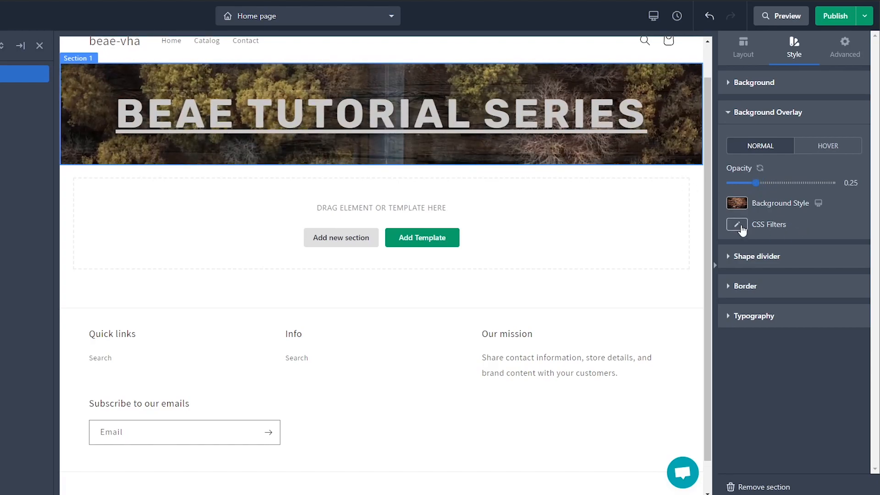
pyautogui.click(738, 227)
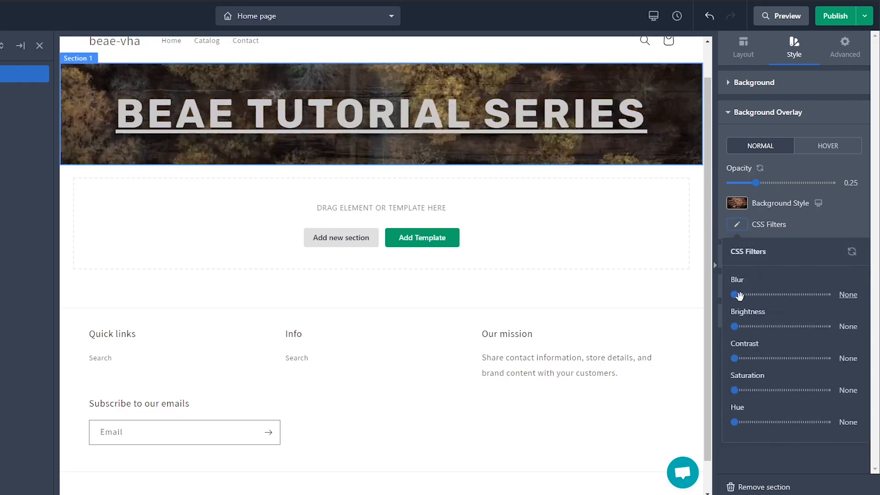
pyautogui.click(744, 295)
pyautogui.moveTo(745, 295); pyautogui.dragTo(761, 294)
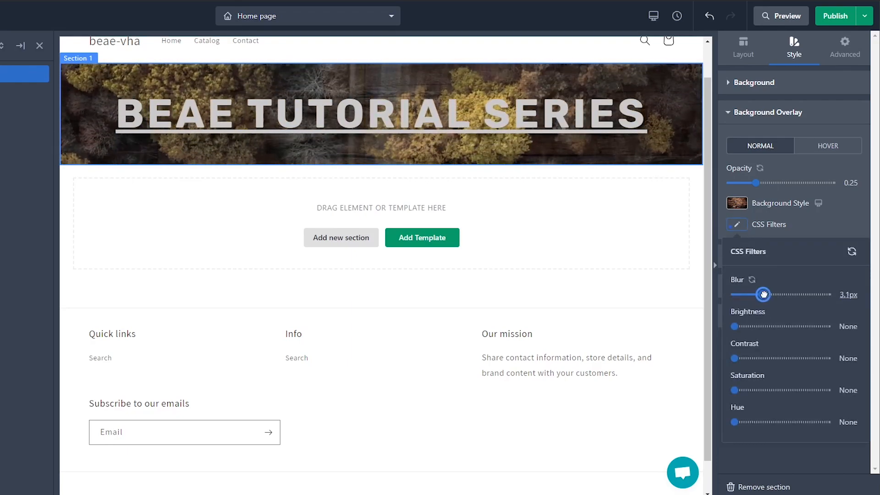
pyautogui.click(730, 113)
# - Add a Clouds shape divider to the top of the section
pyautogui.click(730, 143)
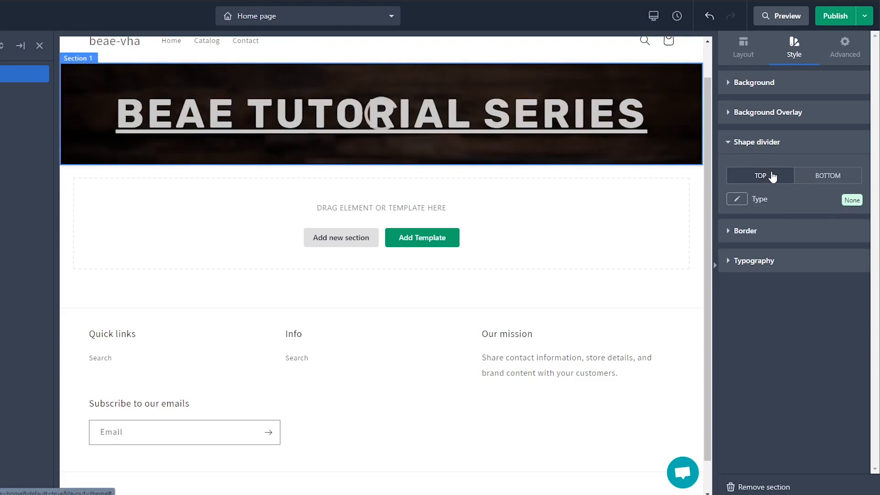
pyautogui.click(736, 198)
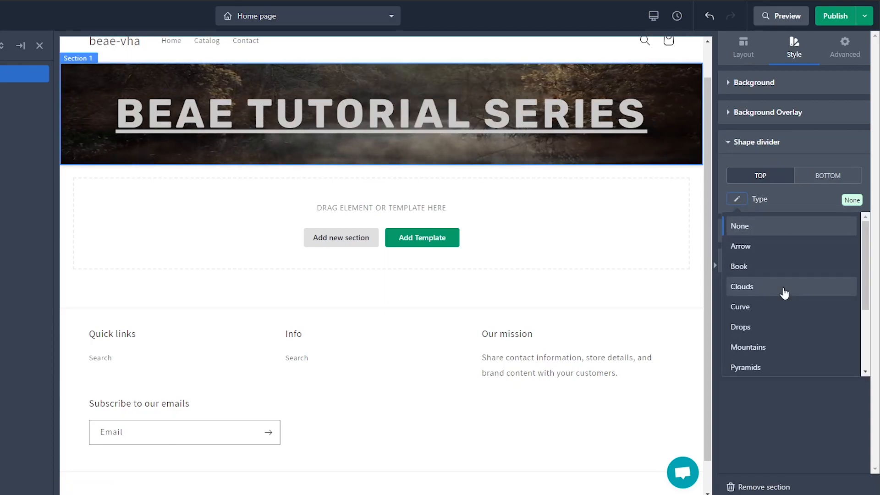
pyautogui.scroll(-2, 784, 293)
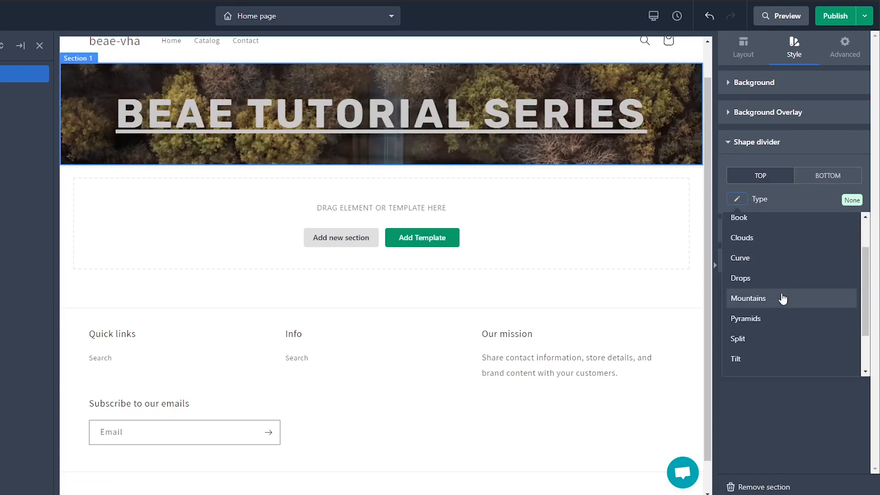
pyautogui.scroll(2, 782, 299)
pyautogui.click(754, 287)
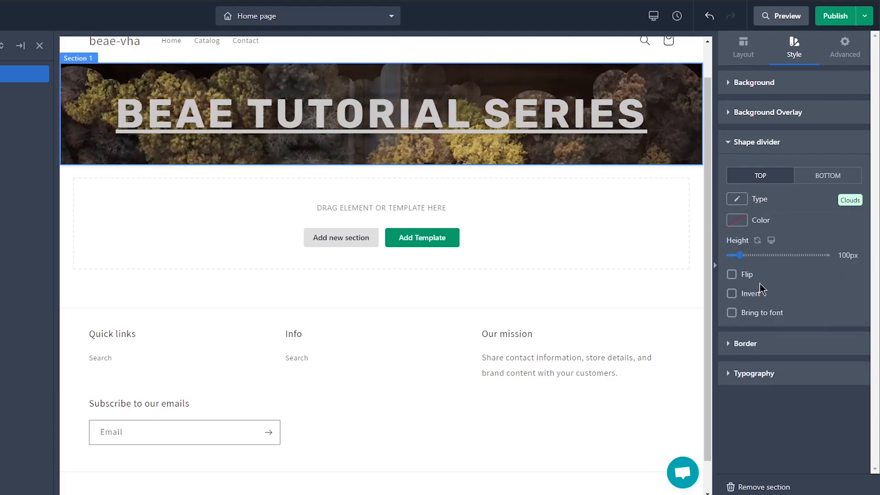
# - Raise the Clouds divider's height to about 211px, enable Flip and Invert, and try out the Bring to font option
pyautogui.moveTo(740, 257)
pyautogui.mouseDown()
pyautogui.moveTo(767, 255)
pyautogui.moveTo(750, 255)
pyautogui.mouseUp()
pyautogui.click(732, 274)
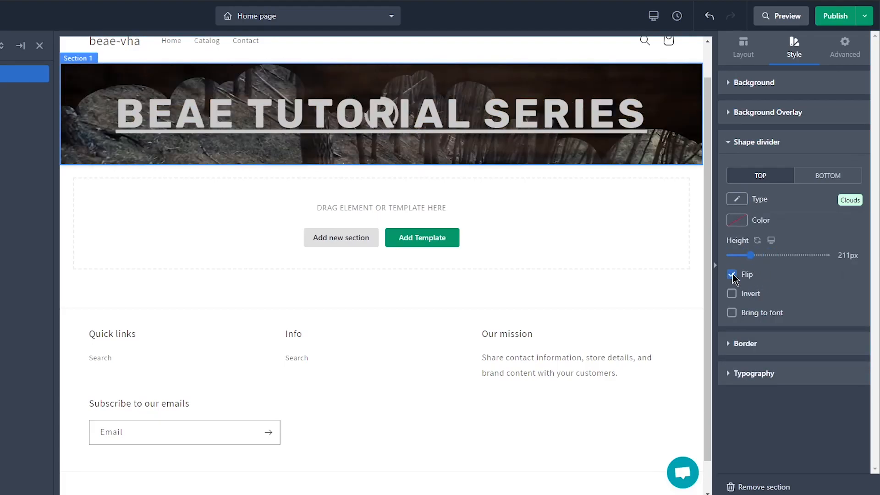
pyautogui.click(731, 295)
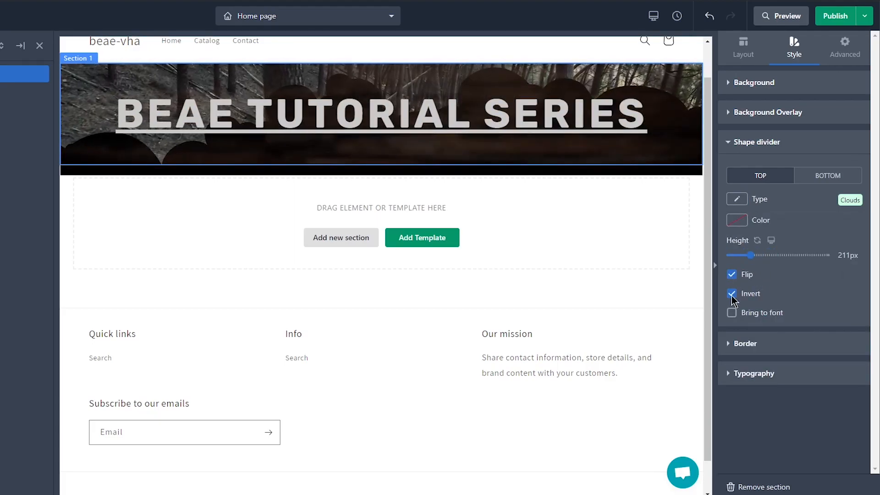
pyautogui.click(731, 313)
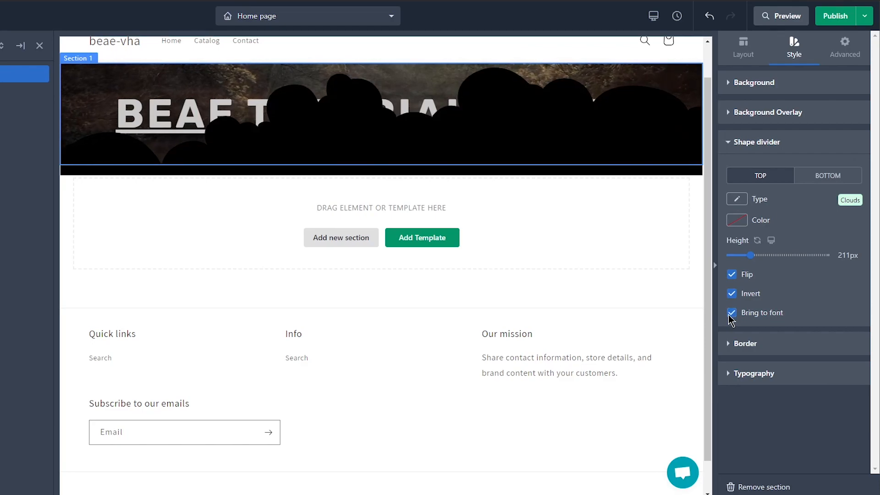
pyautogui.click(731, 313)
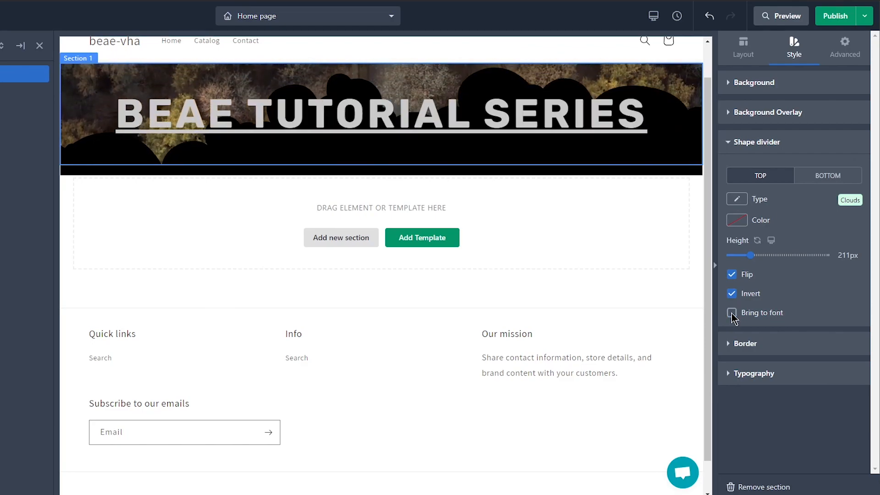
# - Color the Clouds divider light cyan blue and reduce its height
pyautogui.click(736, 221)
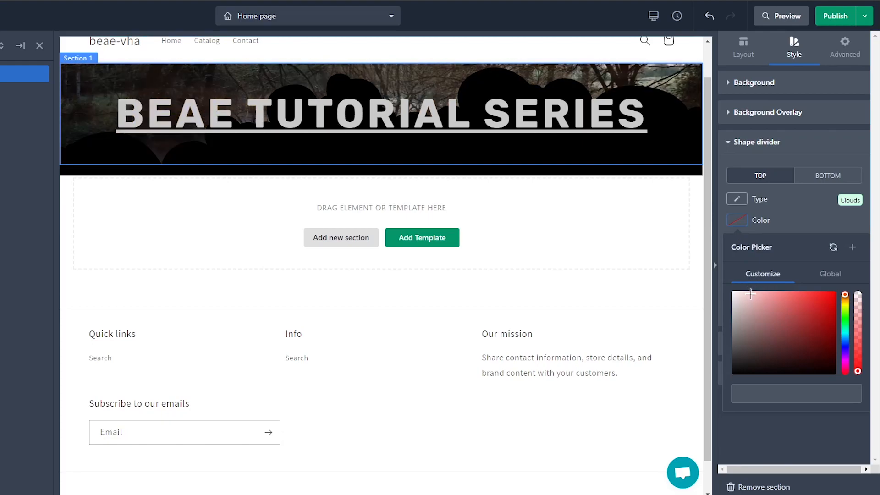
pyautogui.click(844, 335)
pyautogui.click(782, 305)
pyautogui.moveTo(750, 257); pyautogui.dragTo(739, 257)
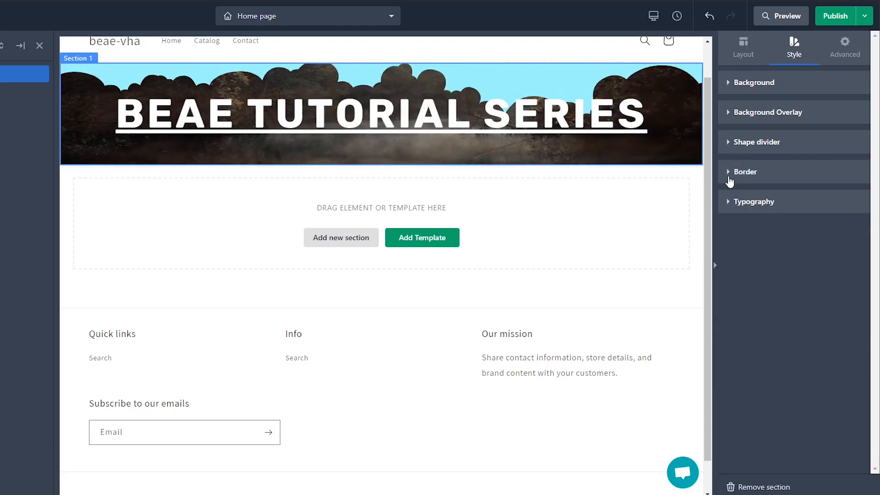
# - Give the section a solid purple border with a width of 2.3 on all sides
pyautogui.click(727, 172)
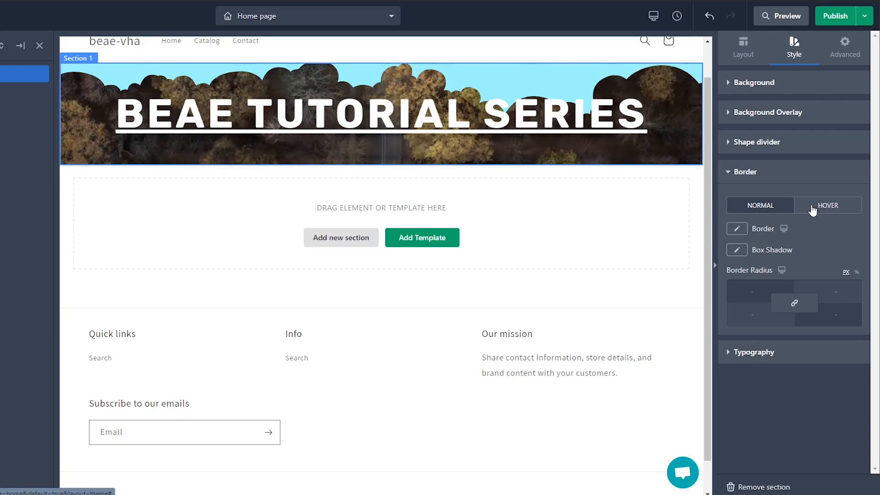
pyautogui.click(737, 229)
pyautogui.click(739, 285)
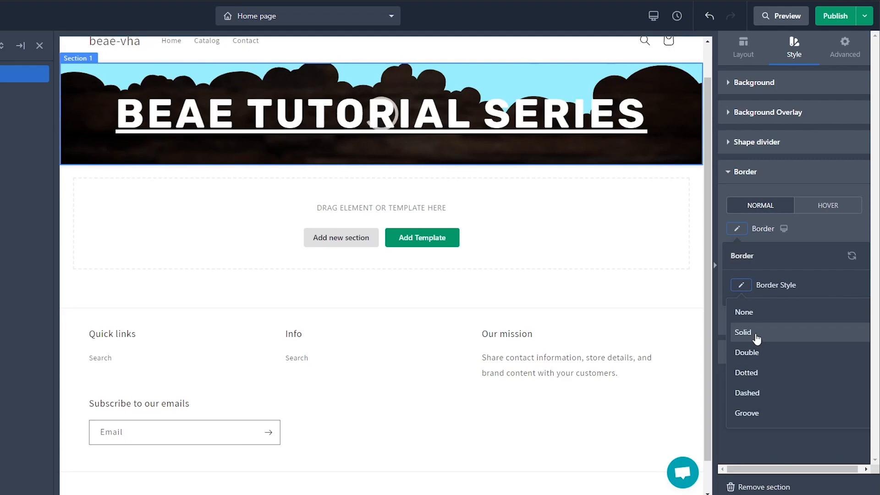
pyautogui.click(742, 333)
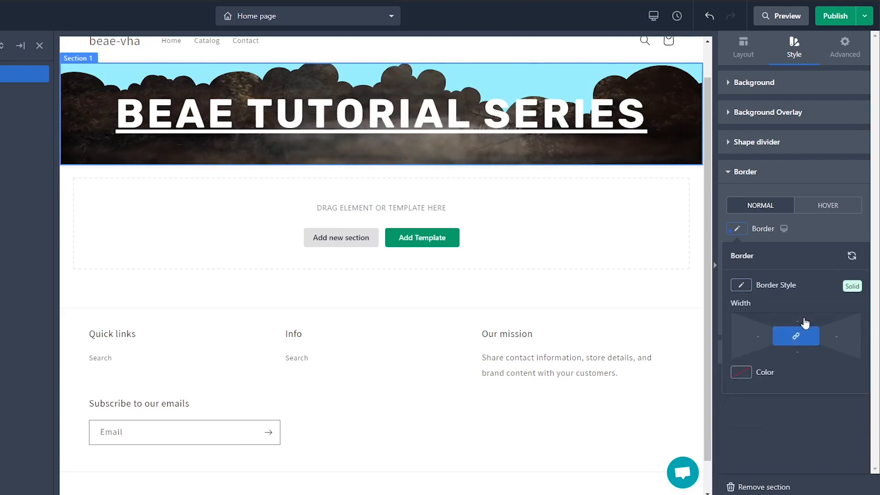
pyautogui.click(804, 323)
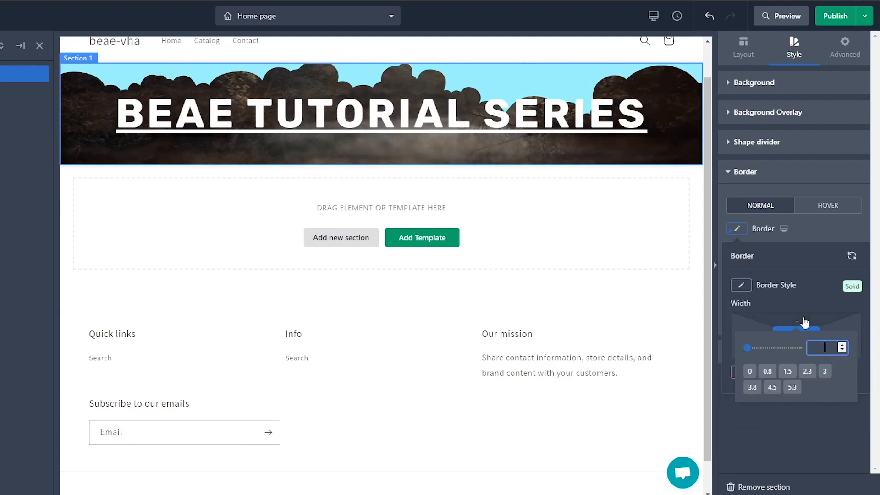
pyautogui.click(808, 372)
pyautogui.click(741, 372)
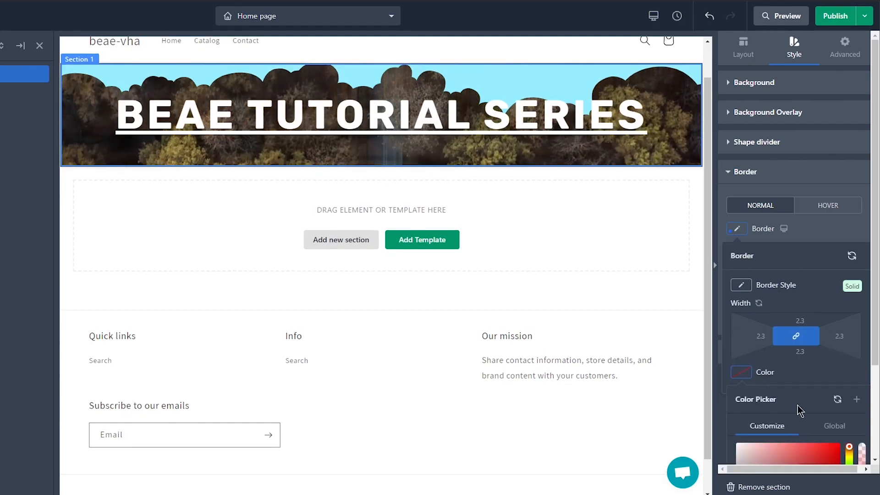
pyautogui.scroll(-3, 817, 398)
pyautogui.click(816, 453)
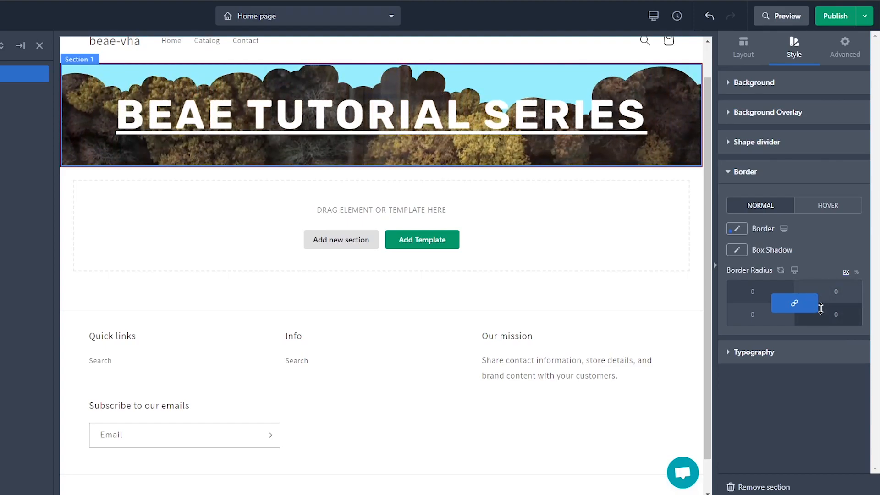
# - Give the section a #0f0f0f box shadow offset 4px horizontally and 13px vertically, and increase its blur
pyautogui.click(737, 250)
pyautogui.scroll(-1, 748, 272)
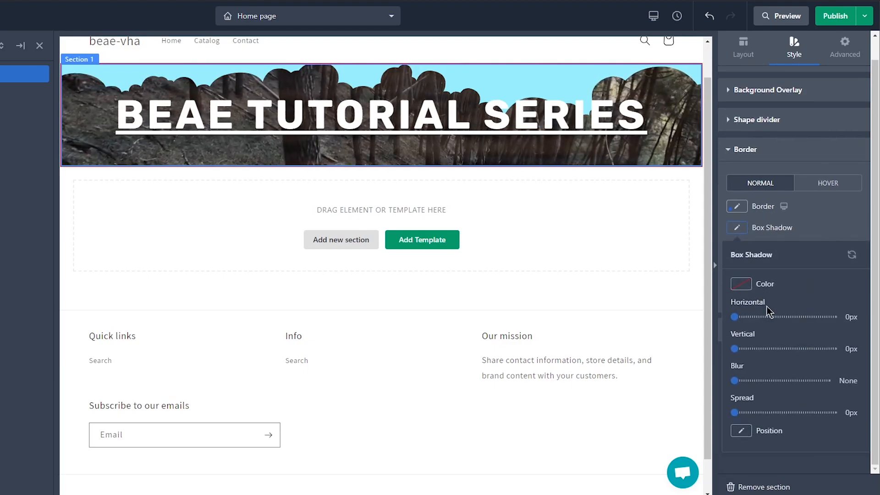
pyautogui.click(747, 286)
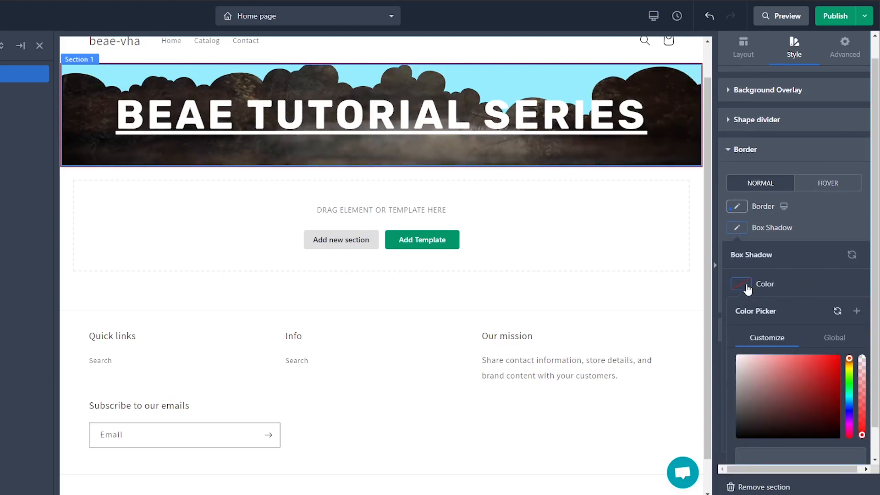
pyautogui.click(738, 433)
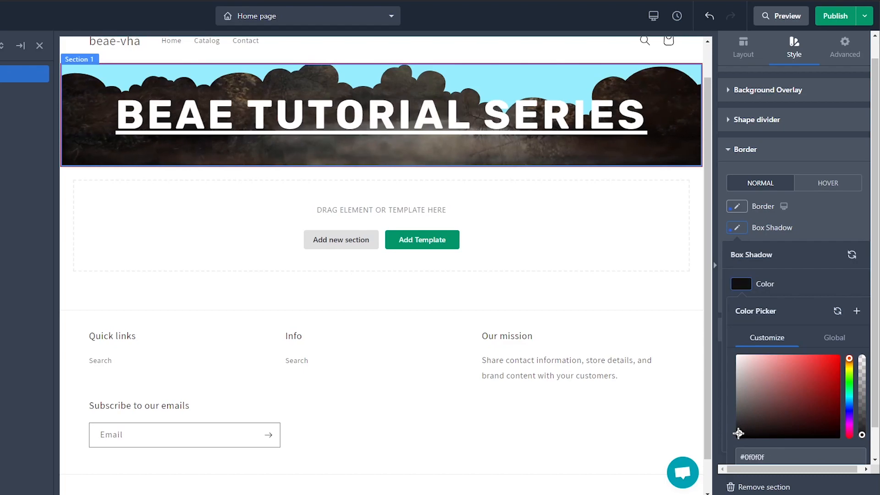
pyautogui.click(785, 281)
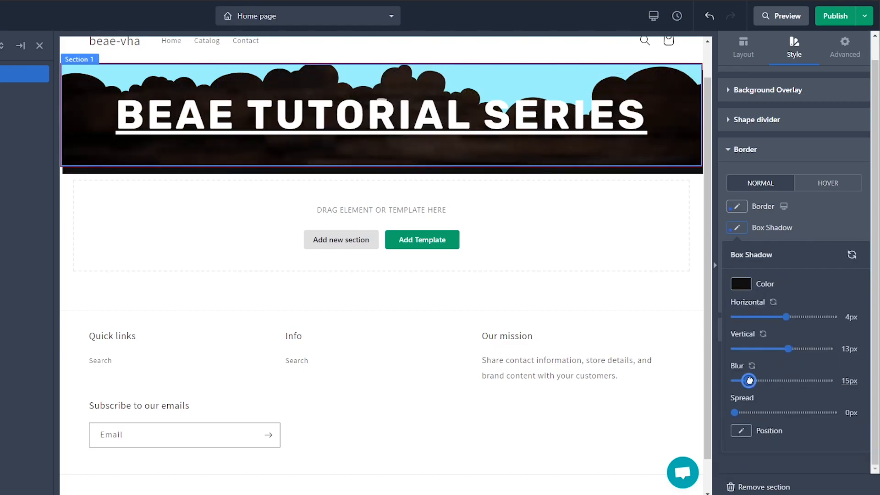
pyautogui.moveTo(748, 380); pyautogui.dragTo(763, 380)
pyautogui.moveTo(734, 412); pyautogui.dragTo(729, 413)
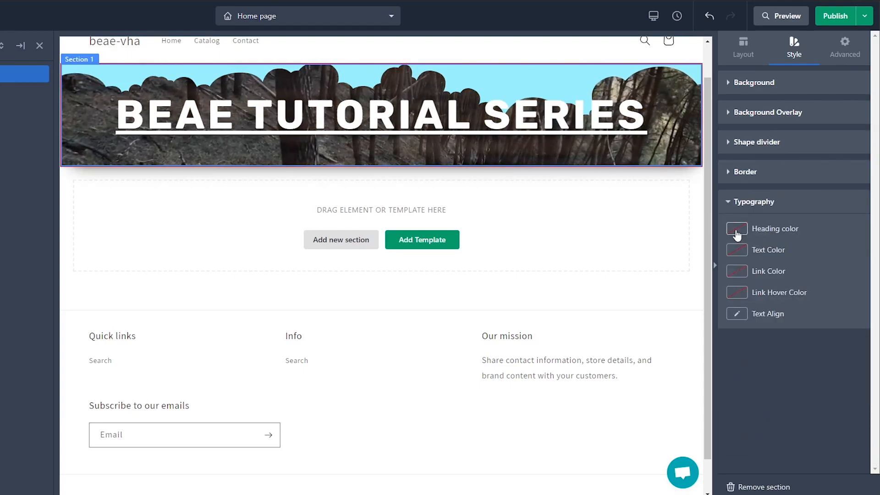
# - Set the section's typography heading color to white and its text color to light gray
pyautogui.click(737, 229)
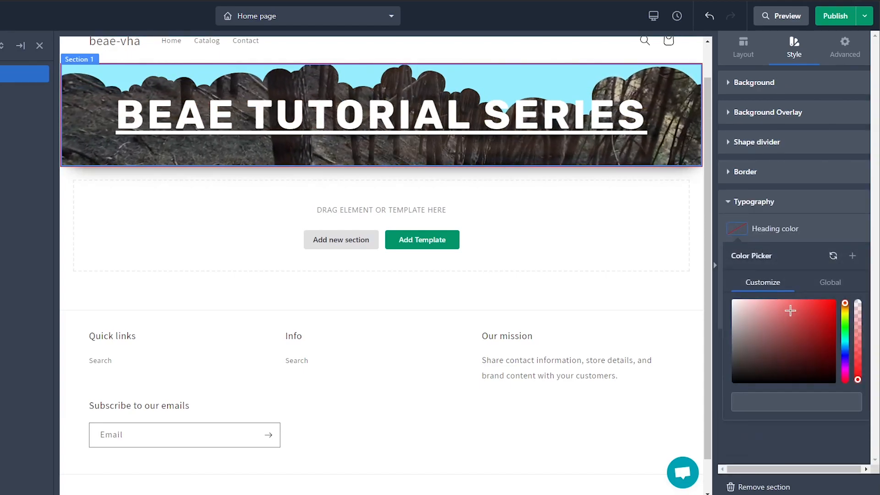
pyautogui.click(827, 311)
pyautogui.moveTo(822, 311); pyautogui.dragTo(725, 295)
pyautogui.click(820, 235)
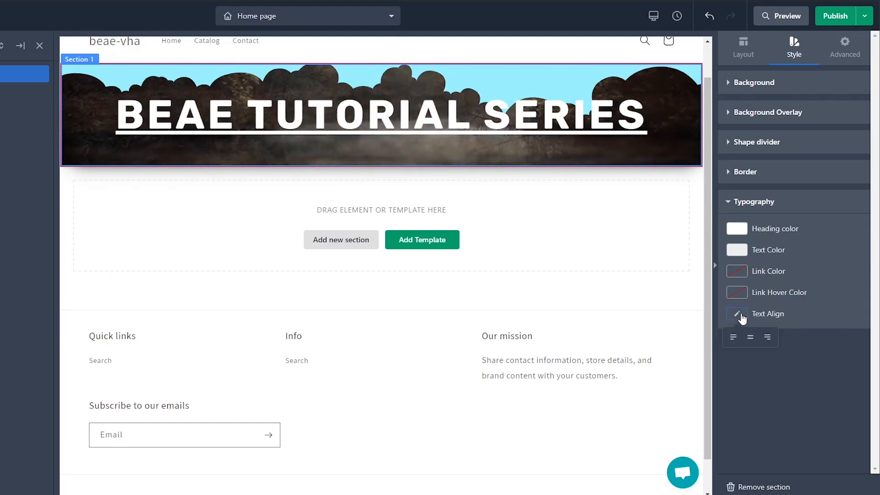
# - Try center and right text alignment for the section and settle on left alignment
pyautogui.click(749, 338)
pyautogui.click(767, 338)
pyautogui.click(734, 337)
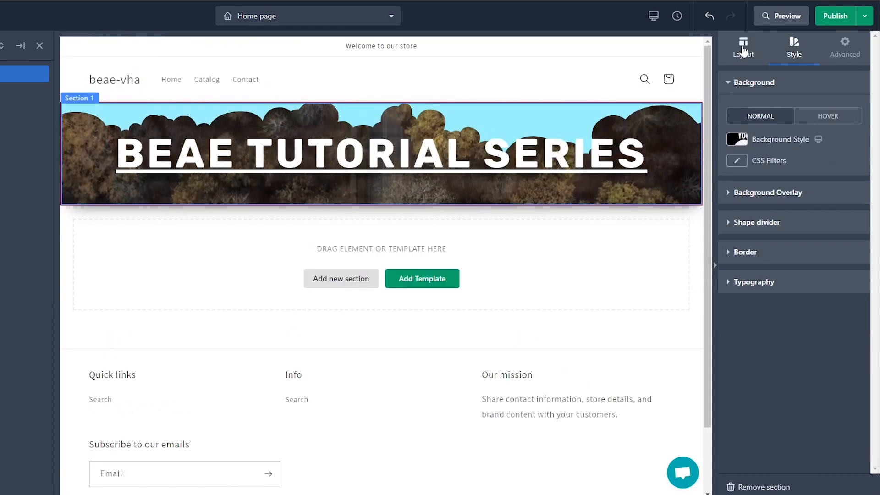
# - Set the section's content width to Full Width and its content height to Min Height, keeping the minimum only slightly taller than the current banner
pyautogui.click(743, 51)
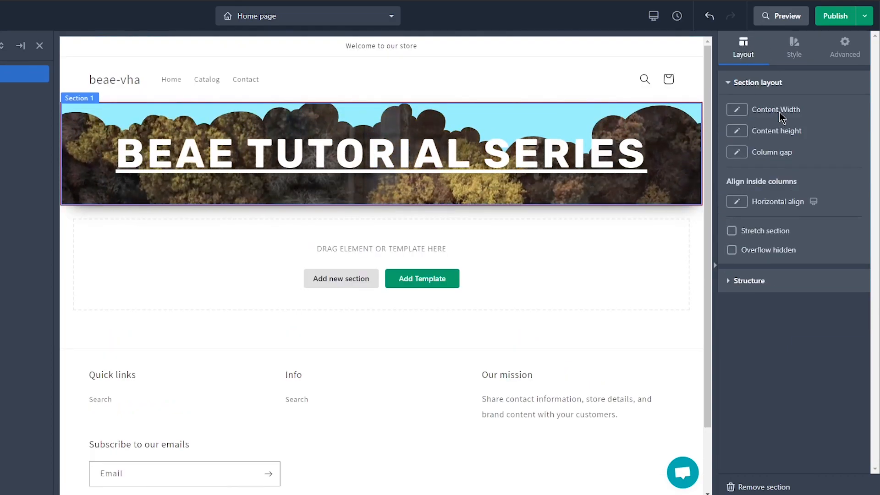
pyautogui.click(737, 111)
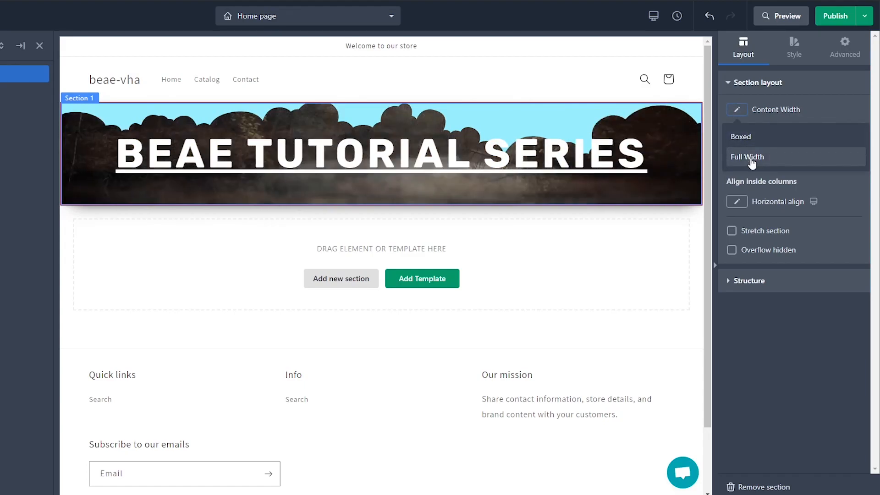
pyautogui.click(751, 157)
pyautogui.click(741, 133)
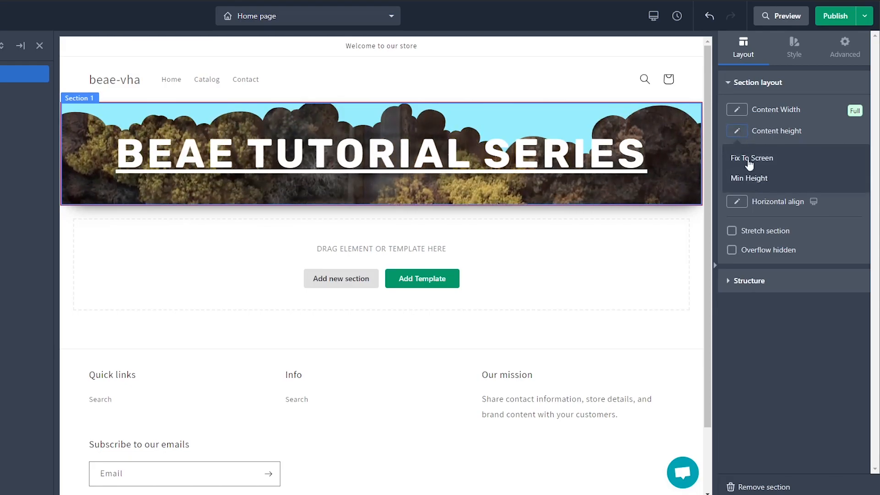
pyautogui.click(750, 177)
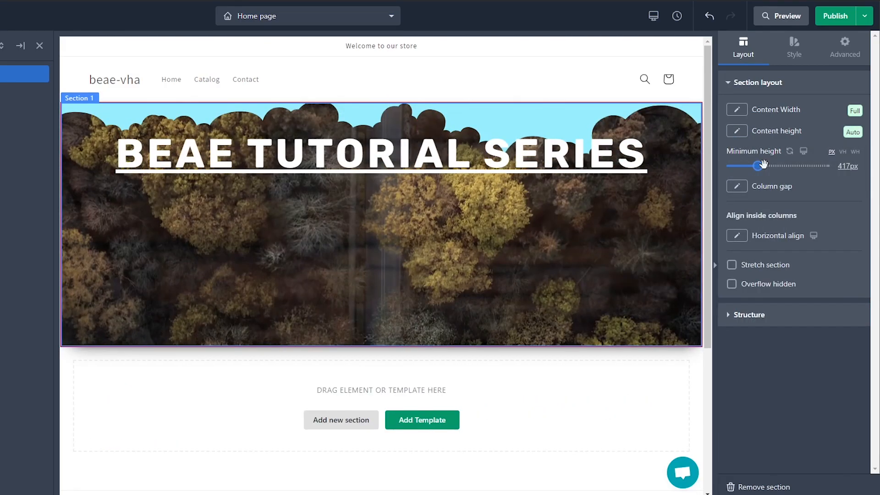
pyautogui.moveTo(757, 166); pyautogui.dragTo(760, 166)
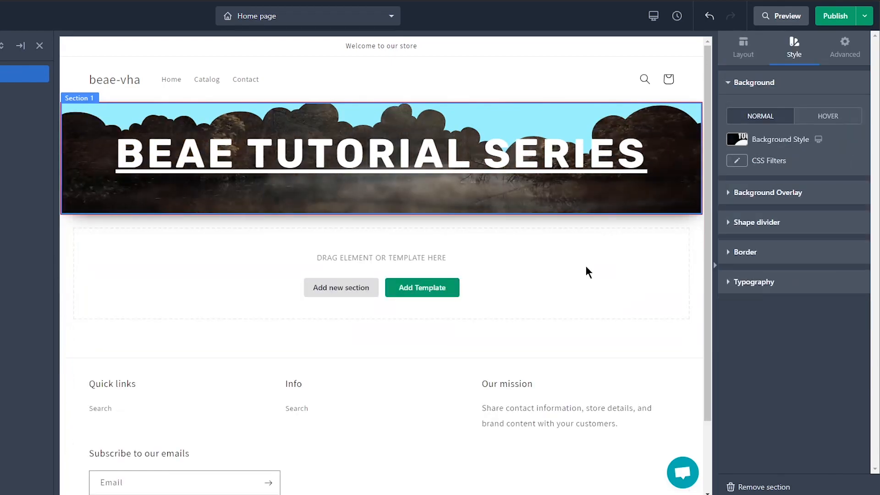